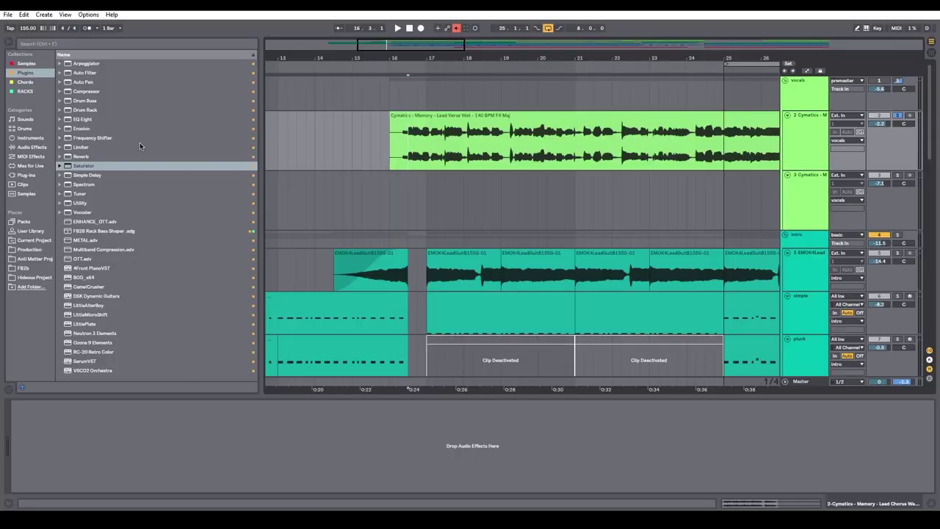
Select and deselect the lead verse vocal clip, then play the arrangement from bar 16.3.
left_click(449, 120)
left_click(361, 143)
left_click(403, 169)
key("space")
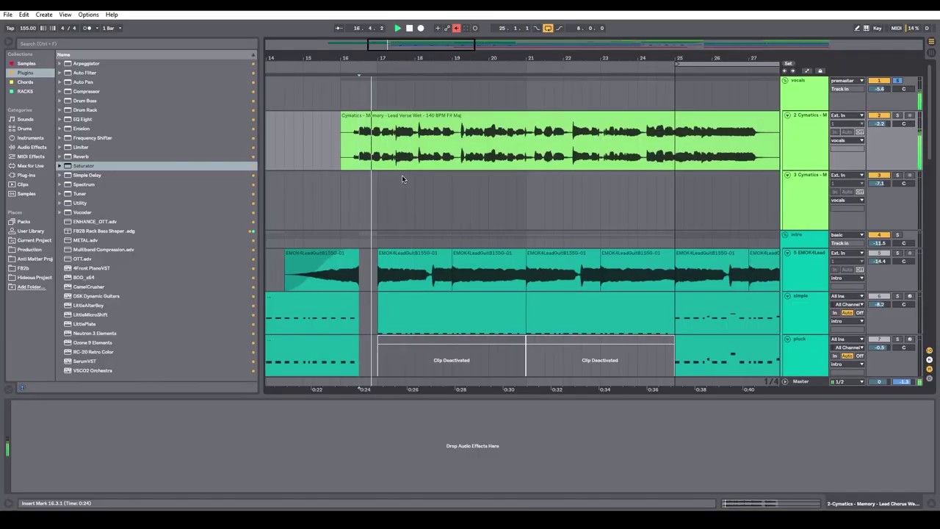
scroll(411, 172, "down", 5)
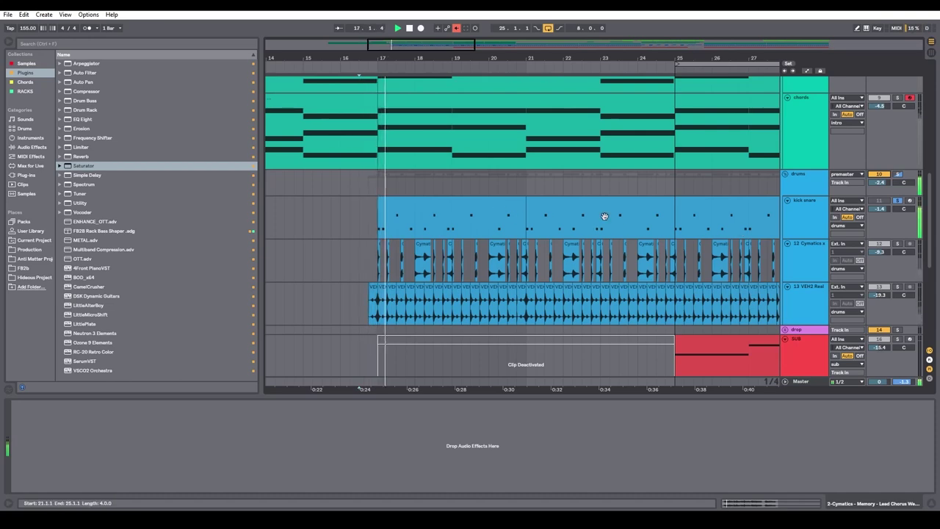
Show the details of the Cymatics x San Holo - Vibrance Foley 103 clip.
scroll(463, 222, "down", 1)
scroll(471, 222, "up", 1)
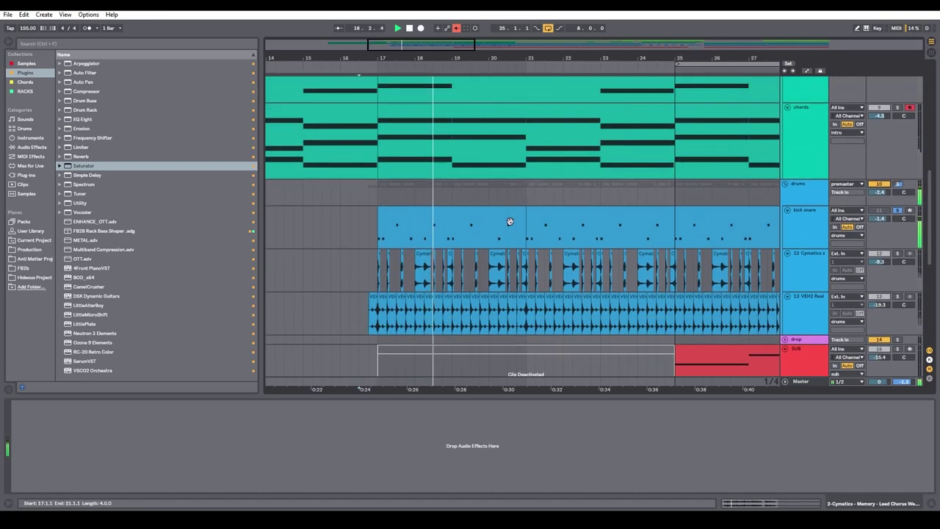
scroll(441, 234, "up", 1)
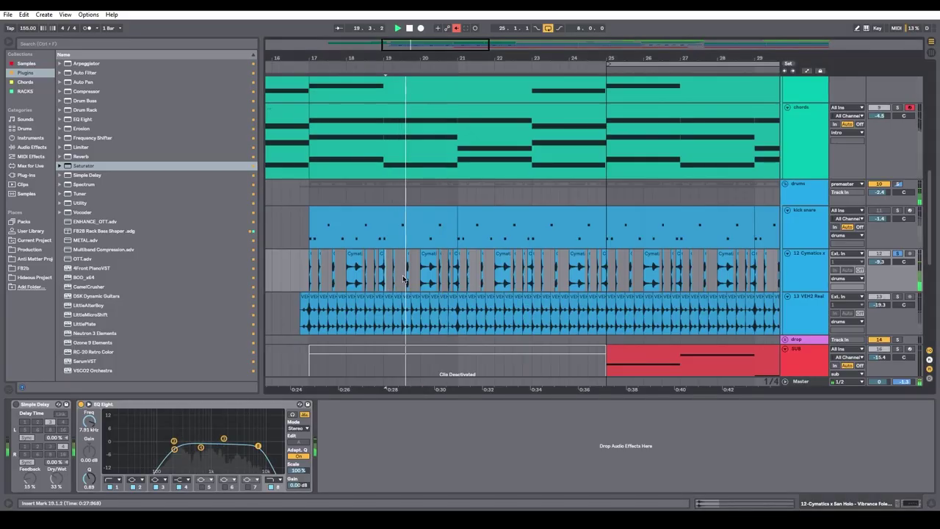
double_click(408, 260)
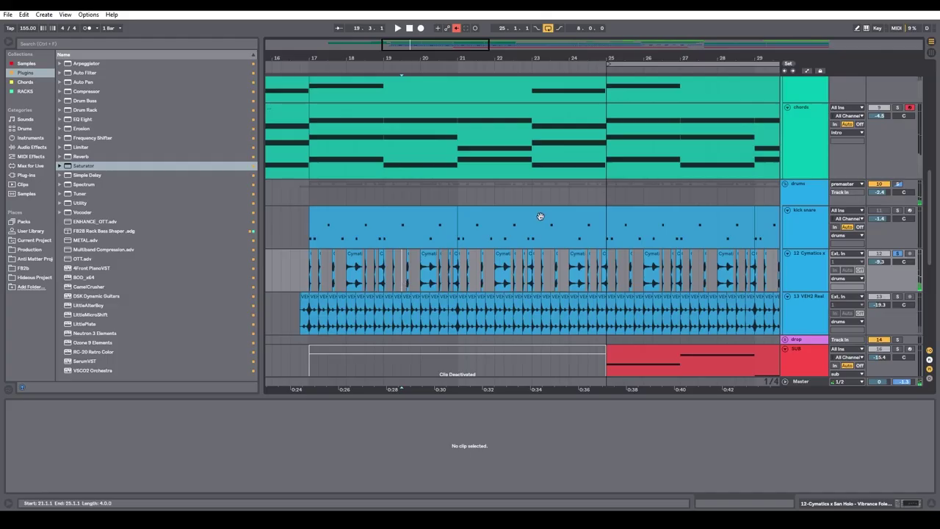
Set the start point at bar 17 while playback continues.
left_click(310, 275)
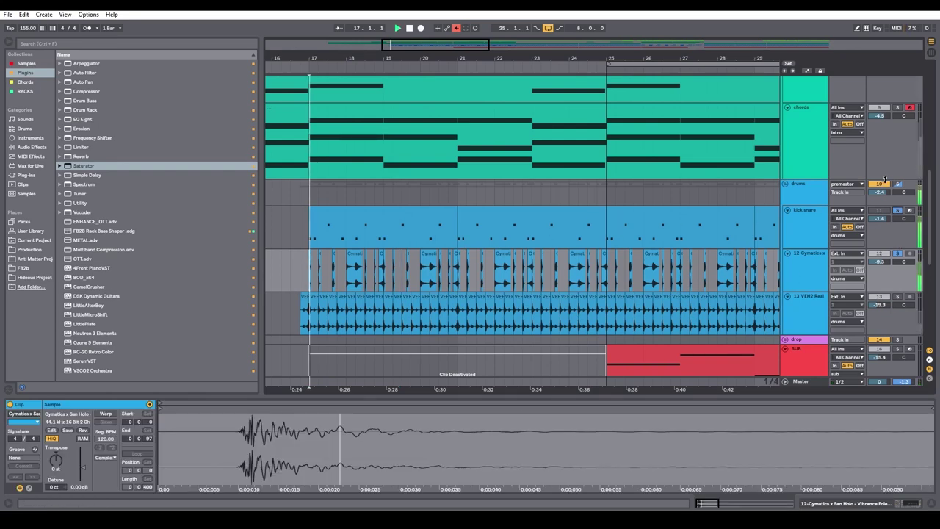
scroll(286, 248, "up", 1)
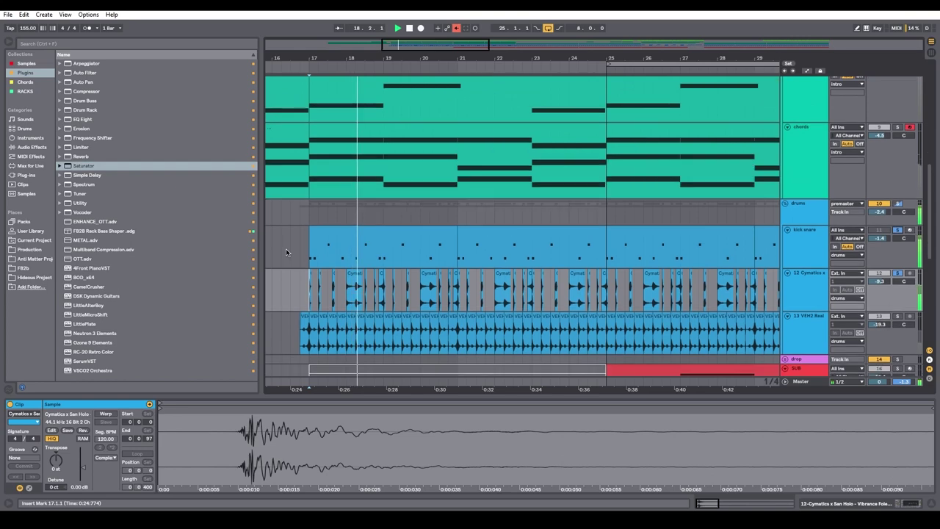
scroll(309, 265, "left", 2)
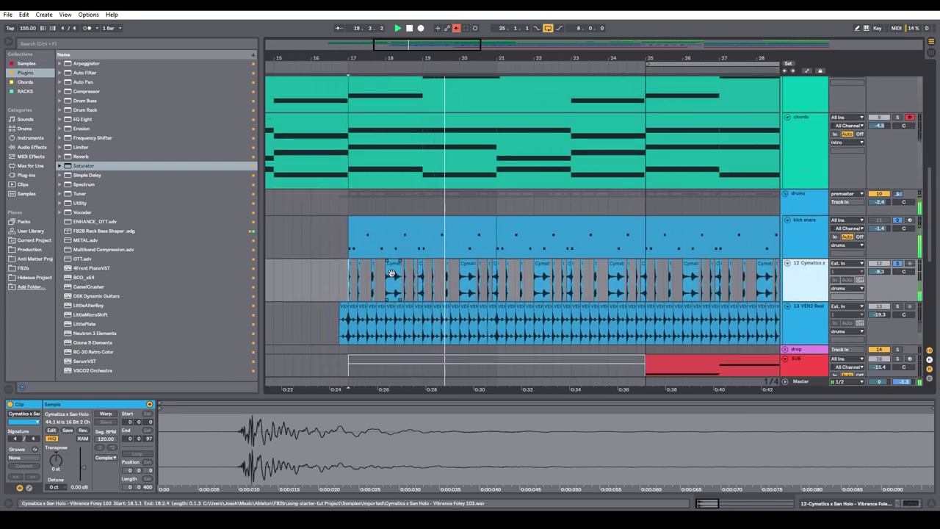
scroll(436, 257, "right", 1)
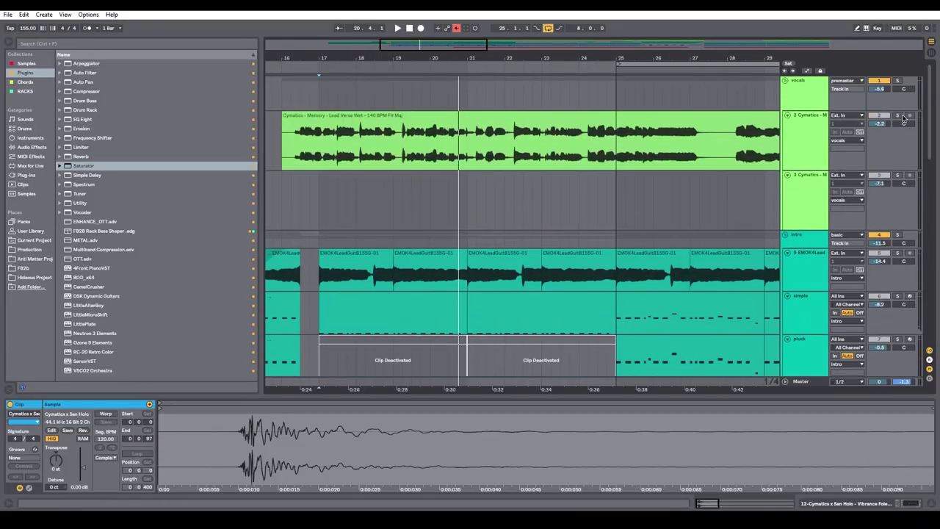
Place the start point at bar 17, zoom the timeline out to bars 16–35, and stop playback.
scroll(340, 273, "down", 12)
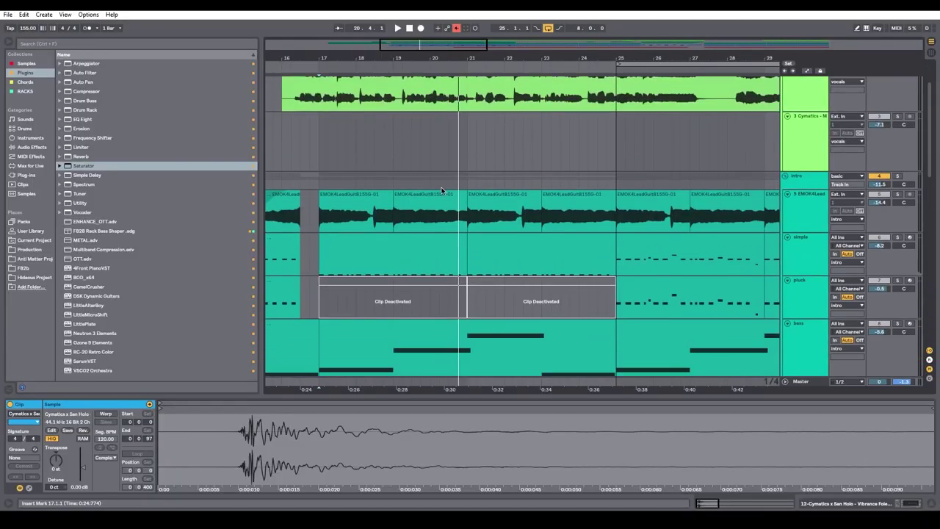
left_click(342, 273)
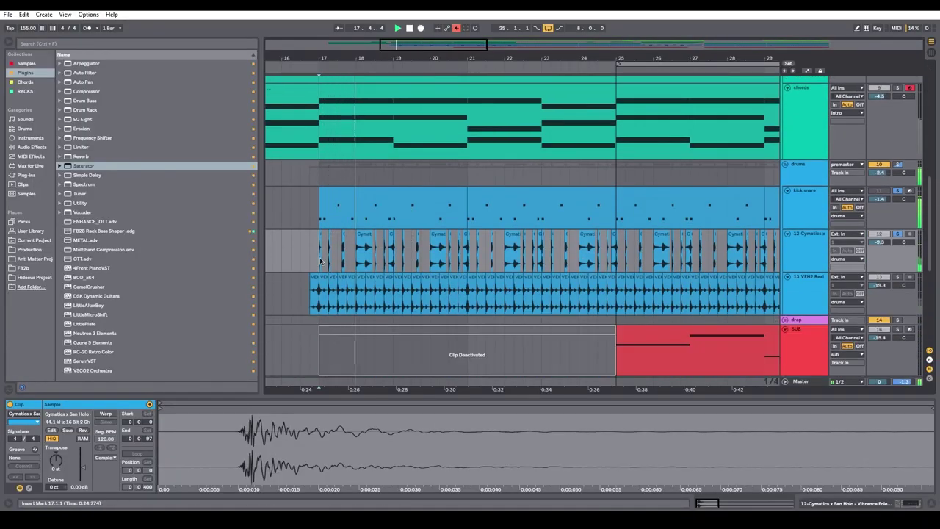
key("minus")
key("plus")
key("plus")
key("plus")
key("plus")
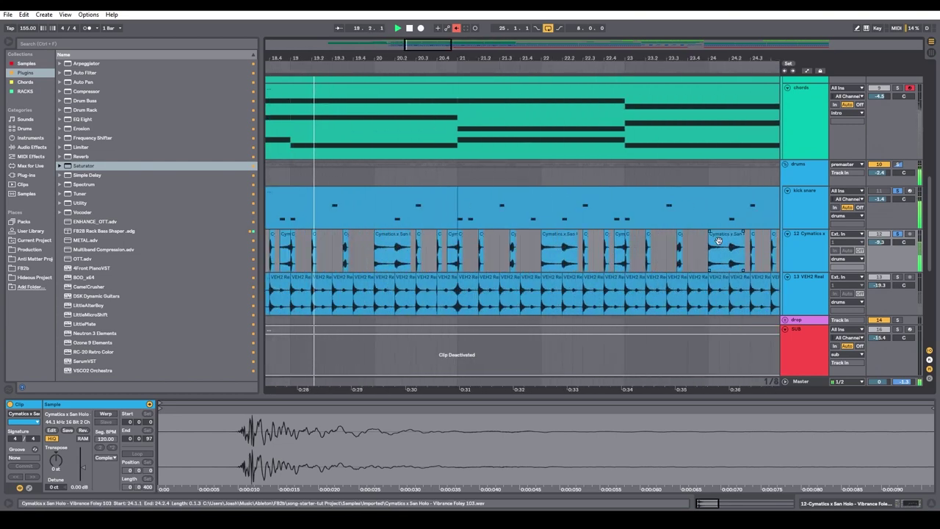
key("minus")
key("minus")
key("minus")
key("minus")
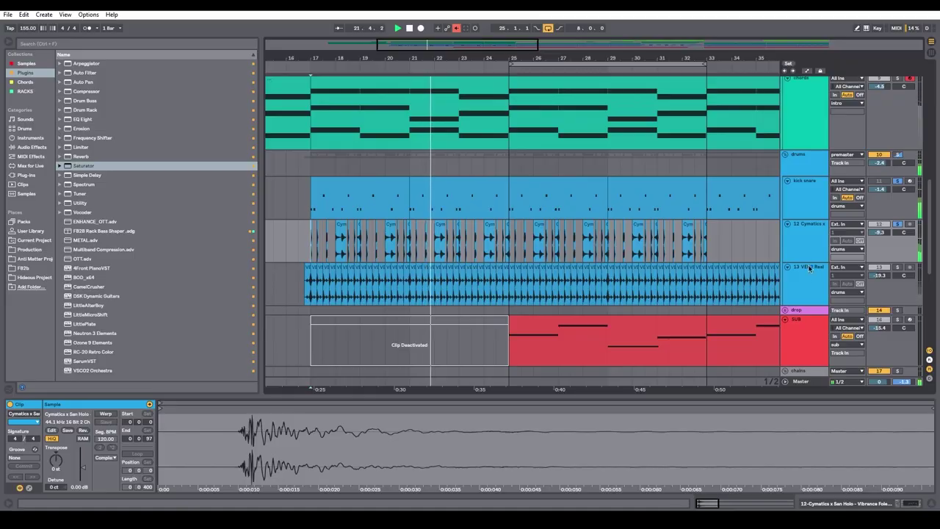
key("space")
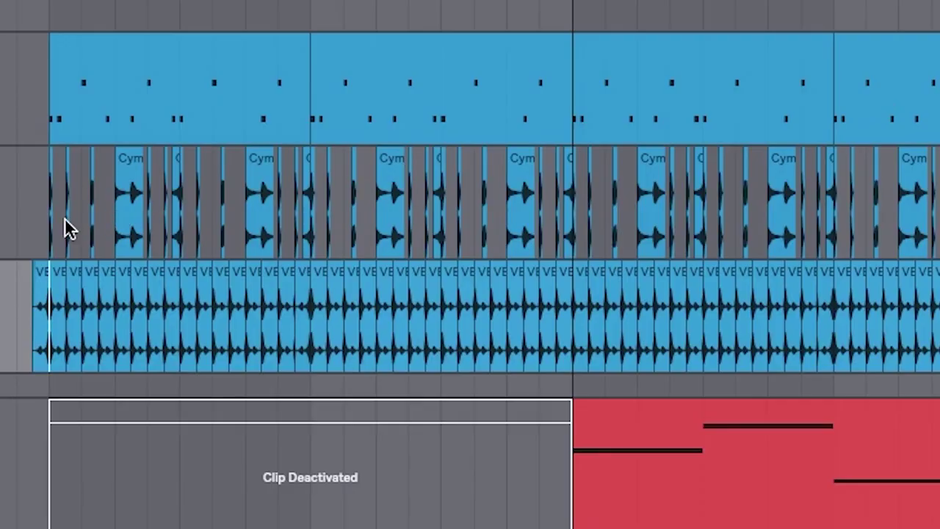
left_click_drag(66, 227, 325, 235)
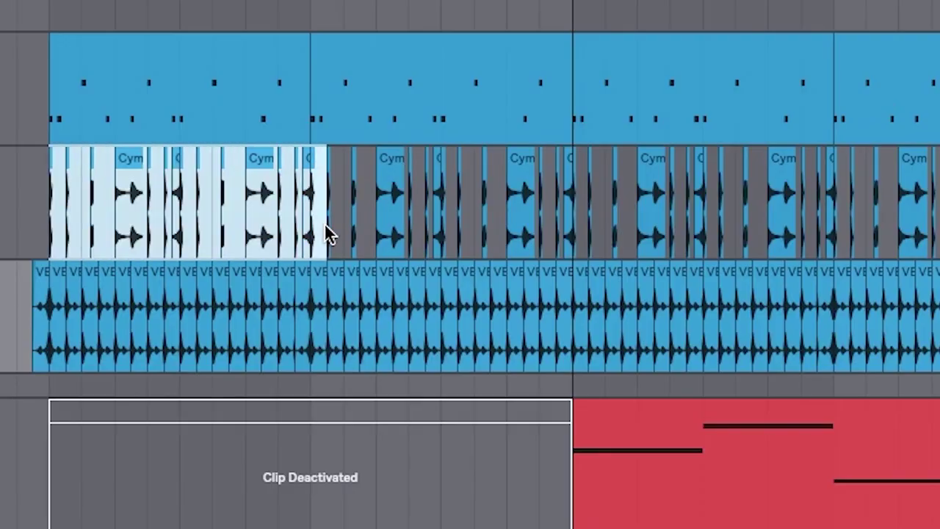
left_click(52, 338)
left_click_drag(53, 338, 299, 348)
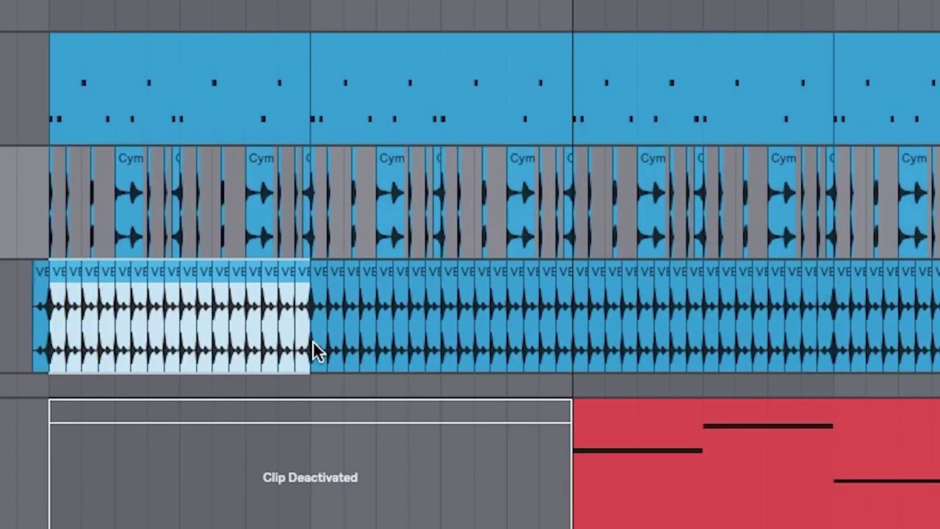
left_click(59, 362)
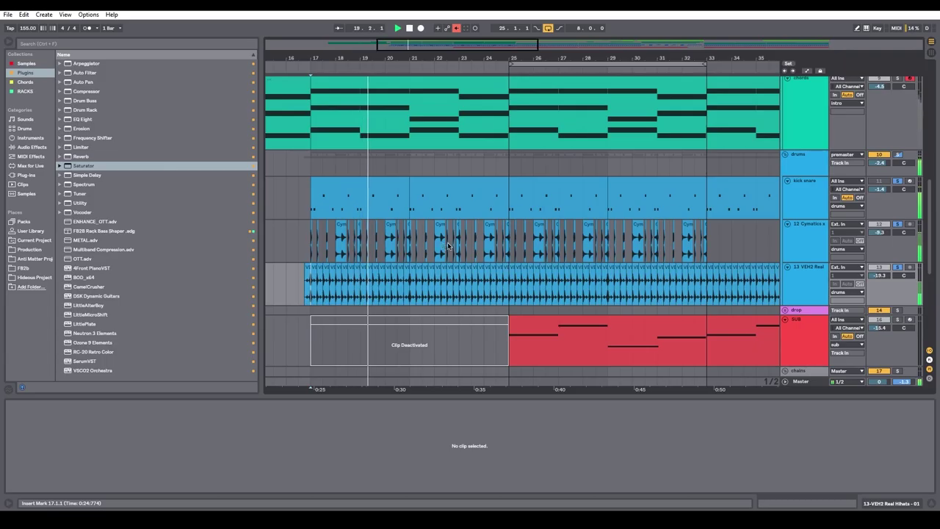
Display the 12 Cymatics foley track's chain of Simple Delay and EQ Eight.
left_click(793, 244)
left_click(801, 228)
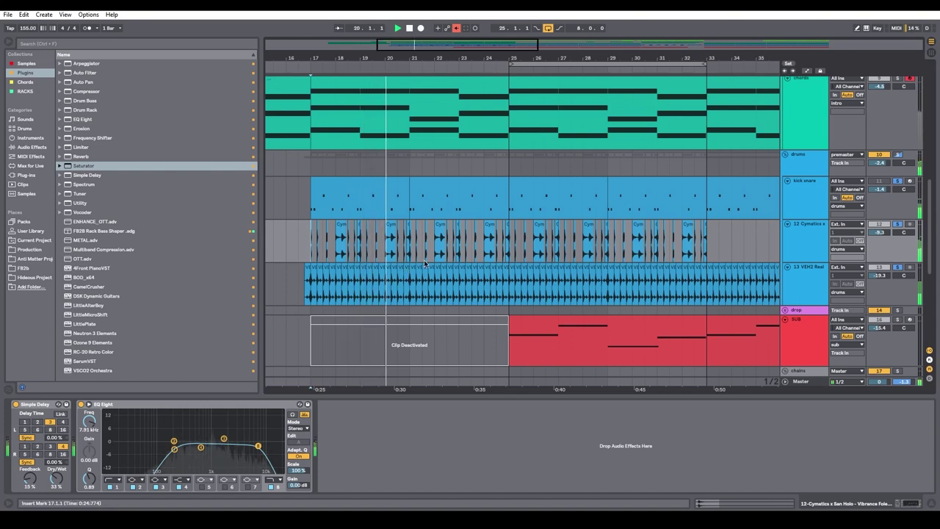
scroll(497, 196, "up", 5)
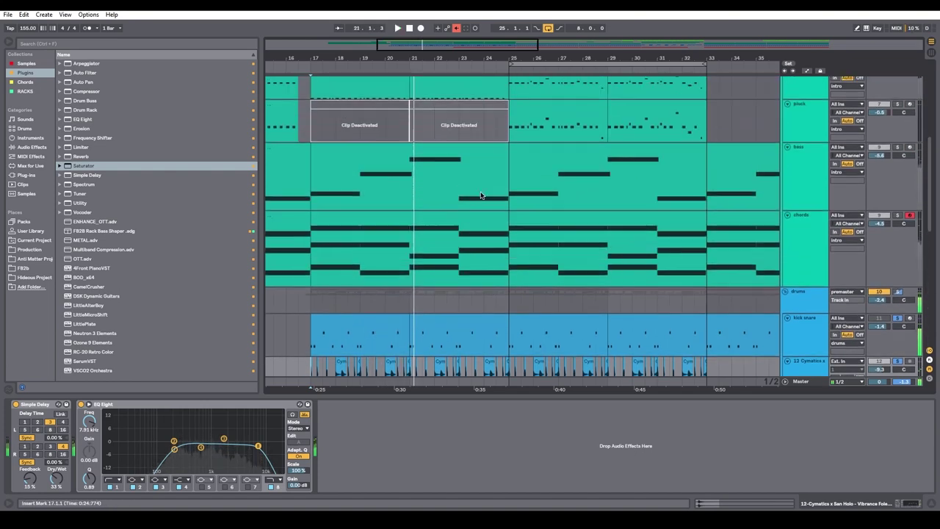
scroll(893, 236, "up", 4)
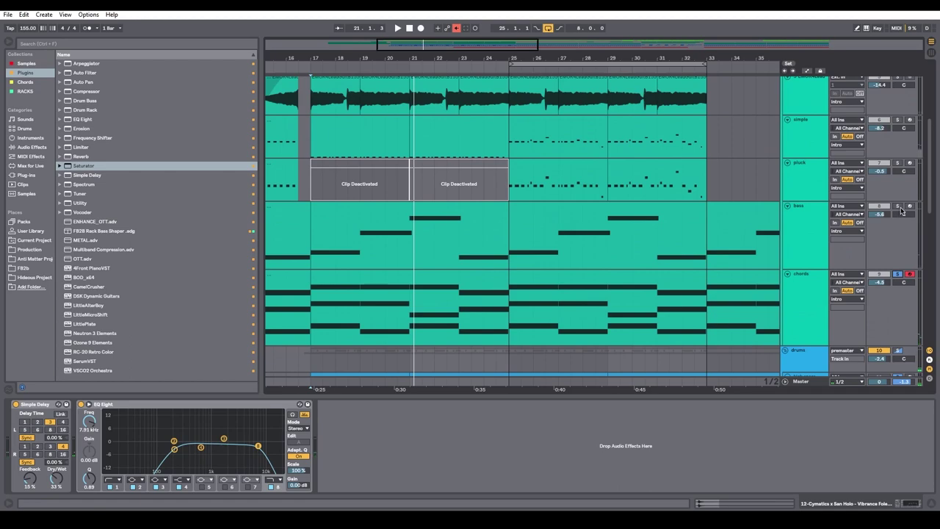
scroll(896, 162, "up", 1)
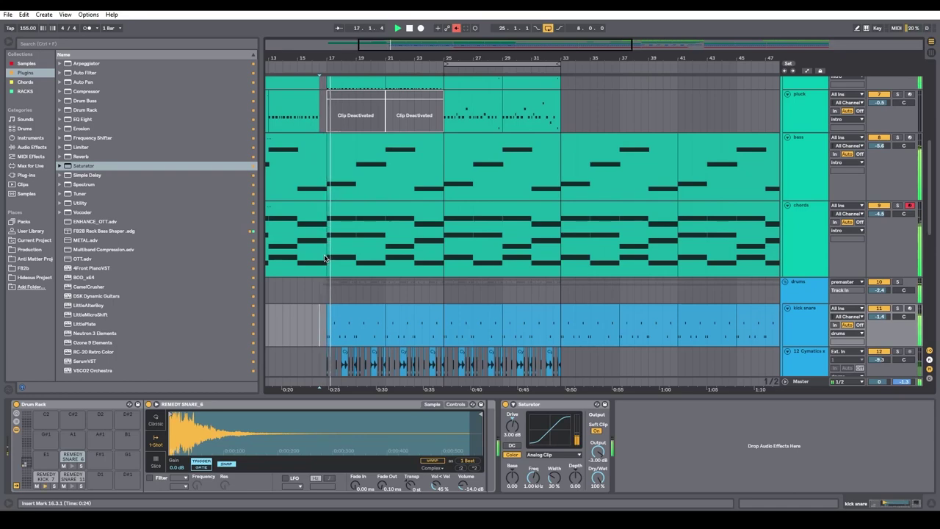
scroll(324, 257, "down", 5)
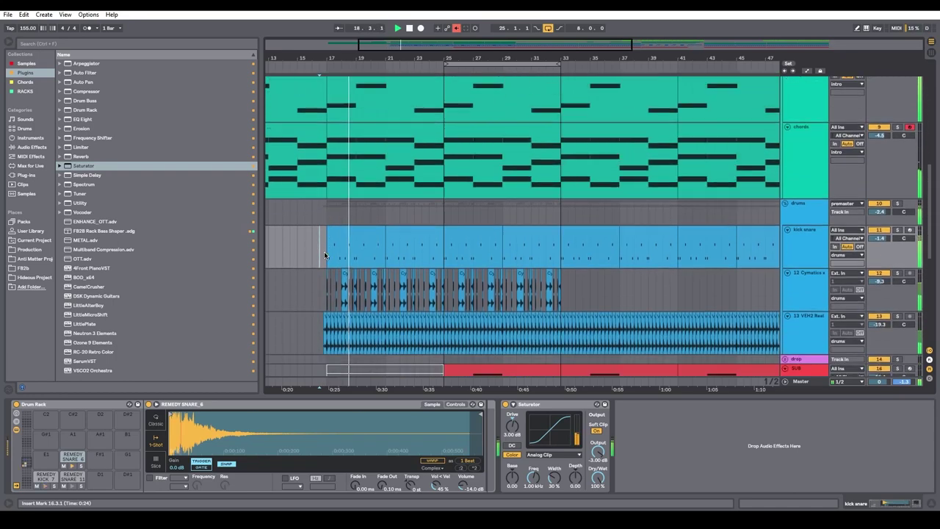
scroll(324, 255, "down", 1)
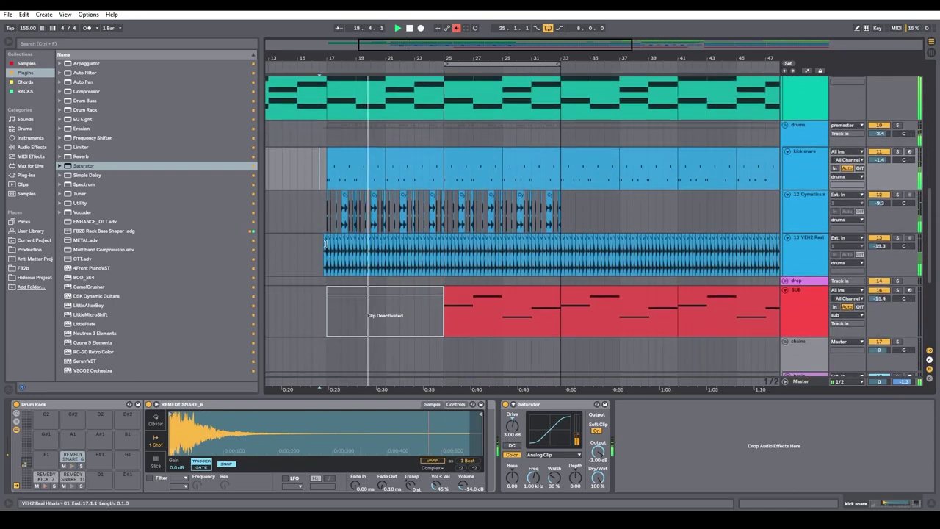
scroll(324, 243, "down", 1)
scroll(324, 243, "up", 4)
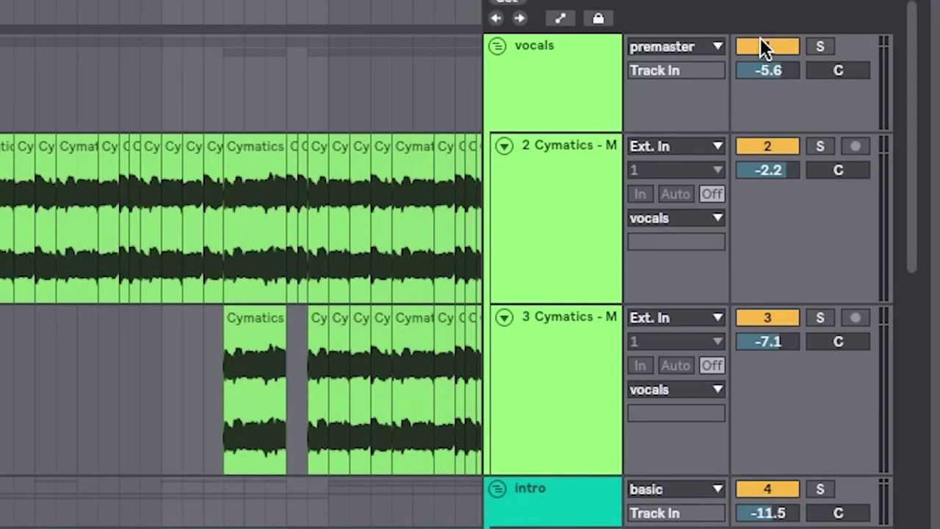
Mute the vocals group and play the build from bar 17 on the drums lane.
left_click(766, 47)
scroll(356, 201, "down", 6)
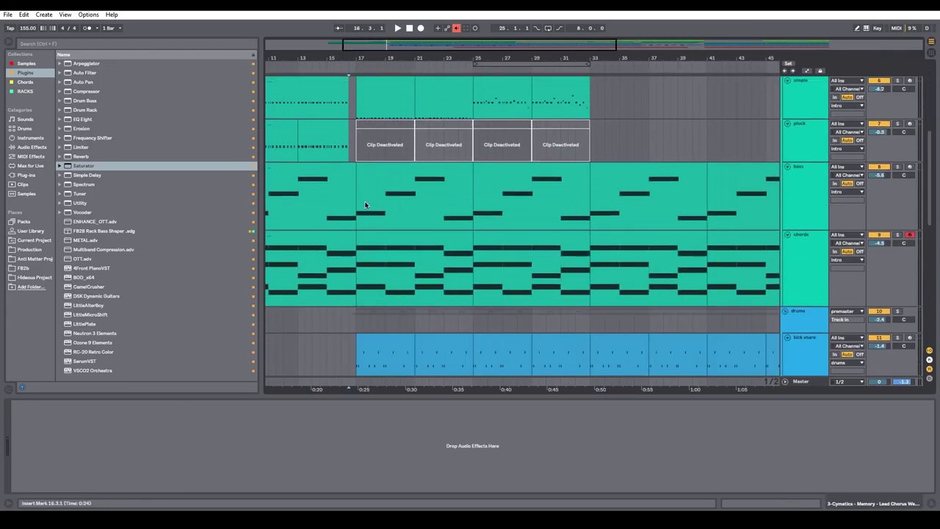
scroll(365, 205, "down", 3)
left_click(358, 279)
key("space")
scroll(406, 256, "down", 1)
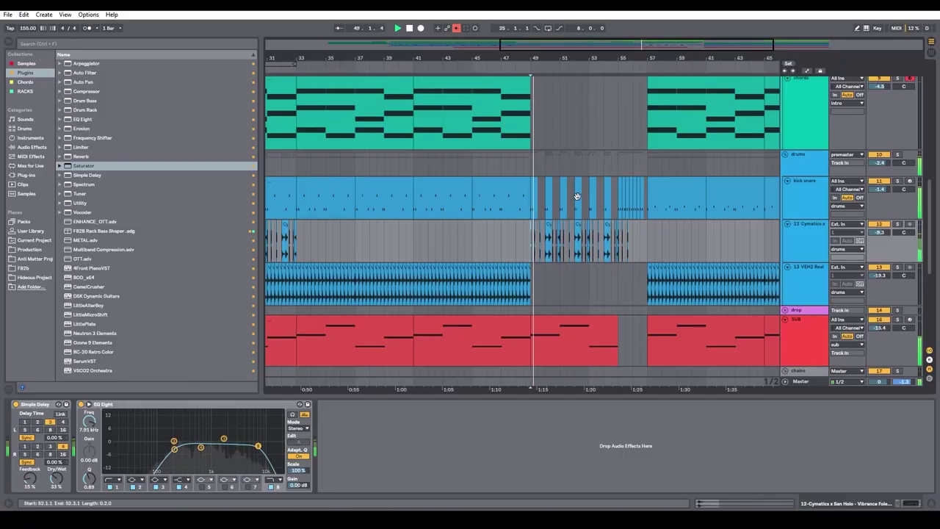
scroll(577, 196, "up", 2)
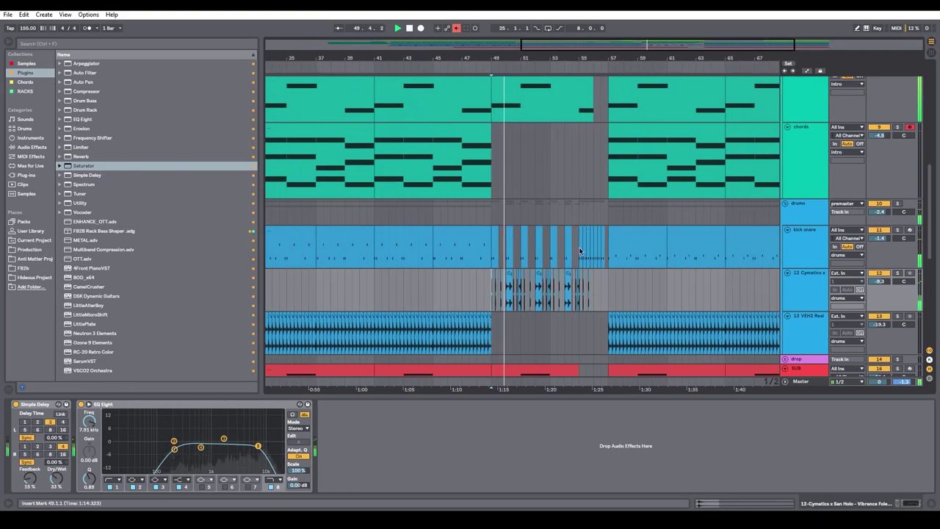
Restart playback from the kick snare clip at bar 55.
left_click(579, 253)
key("space")
key("space")
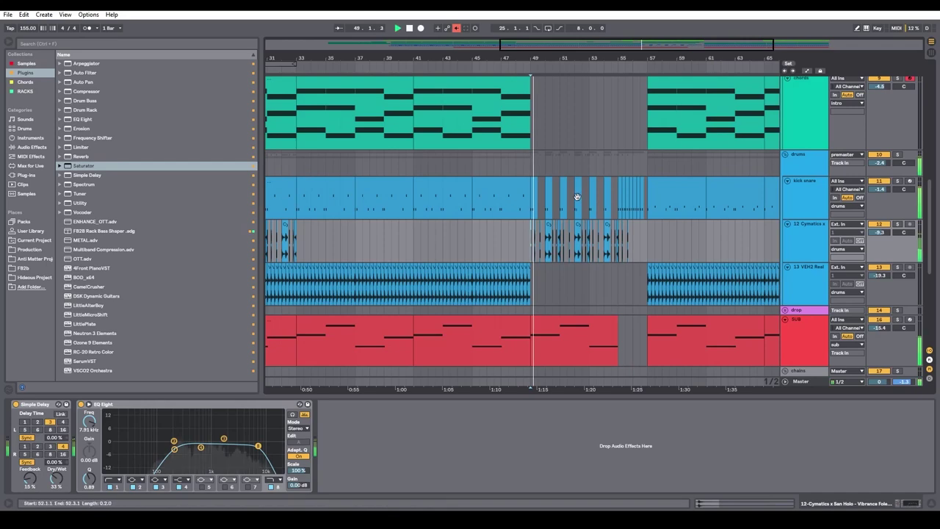
Replay the kick snare fill from bar 55, then move the drums track start point to bar 57.
scroll(577, 196, "up", 2)
scroll(578, 196, "right", 2)
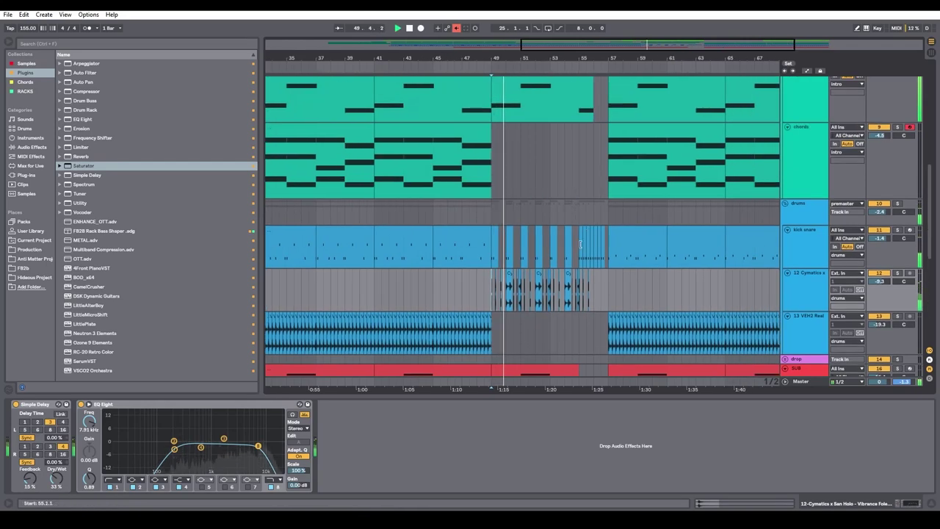
left_click(579, 252)
key("space")
key("space")
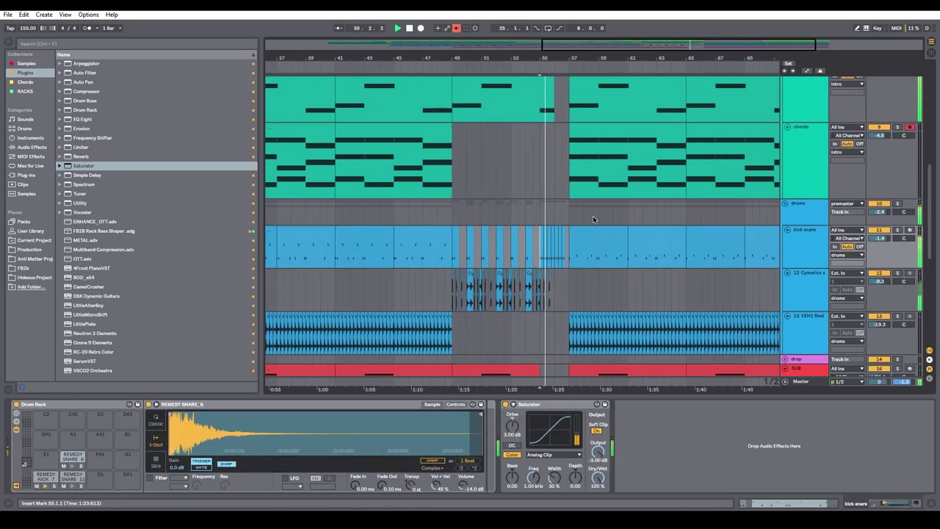
left_click(550, 208)
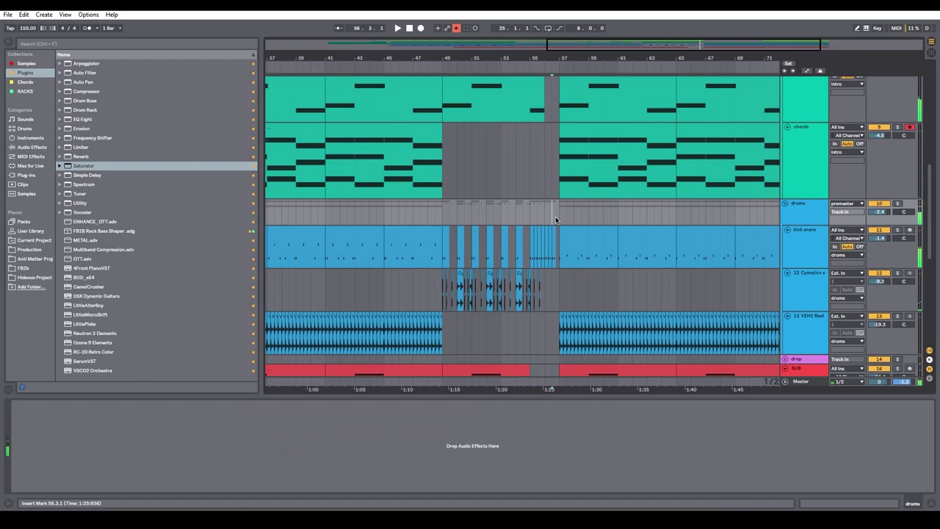